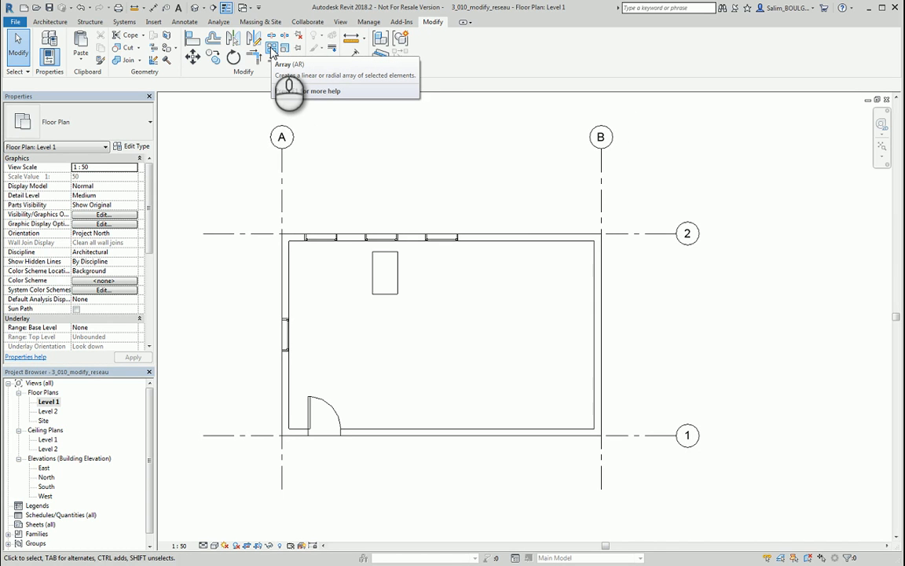
Step: Array the desk vertically down the room with 3 grouped items, setting the 2nd desk one desk length below the first
click(272, 48)
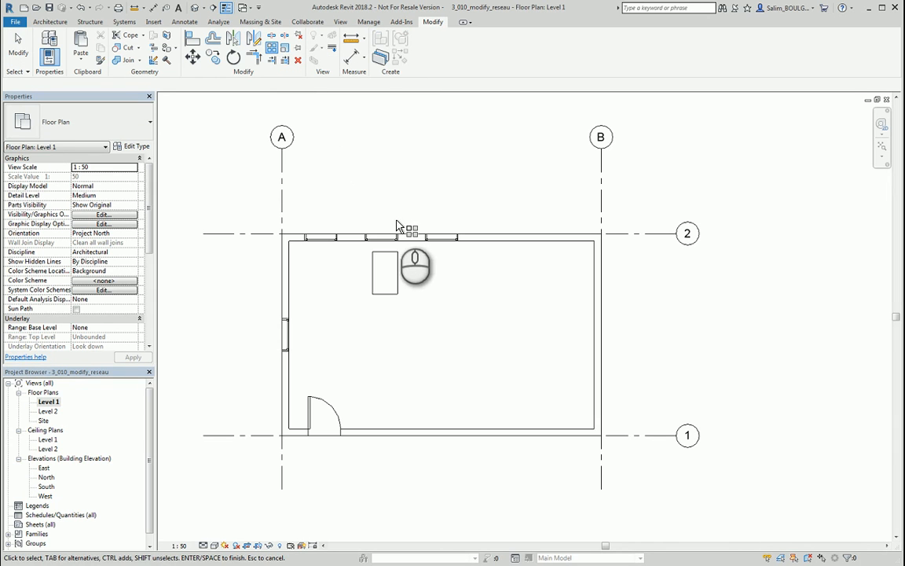
click(382, 259)
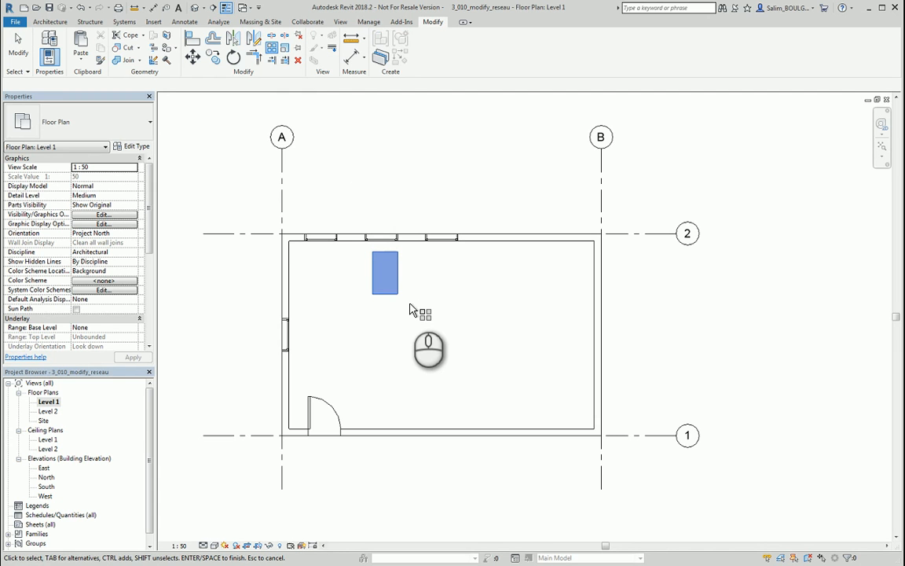
key(Return)
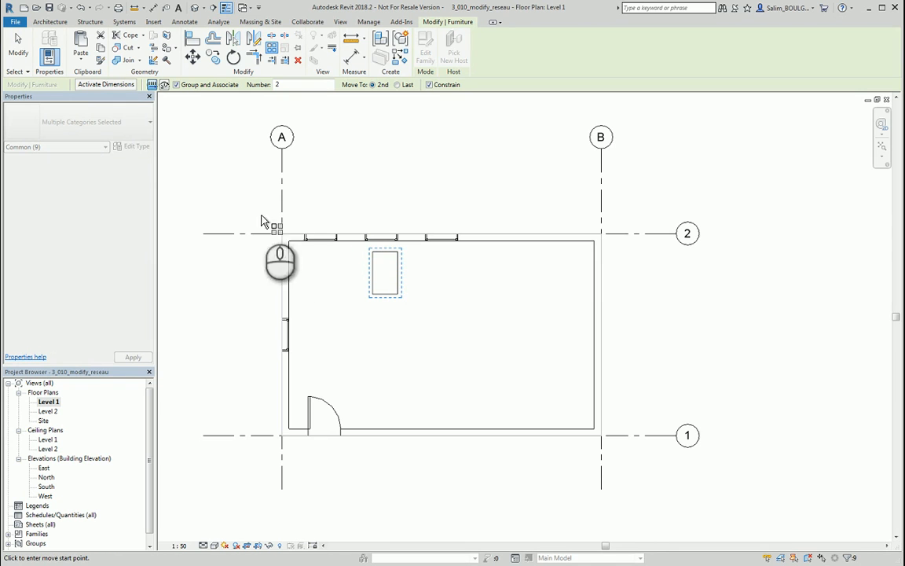
click(107, 84)
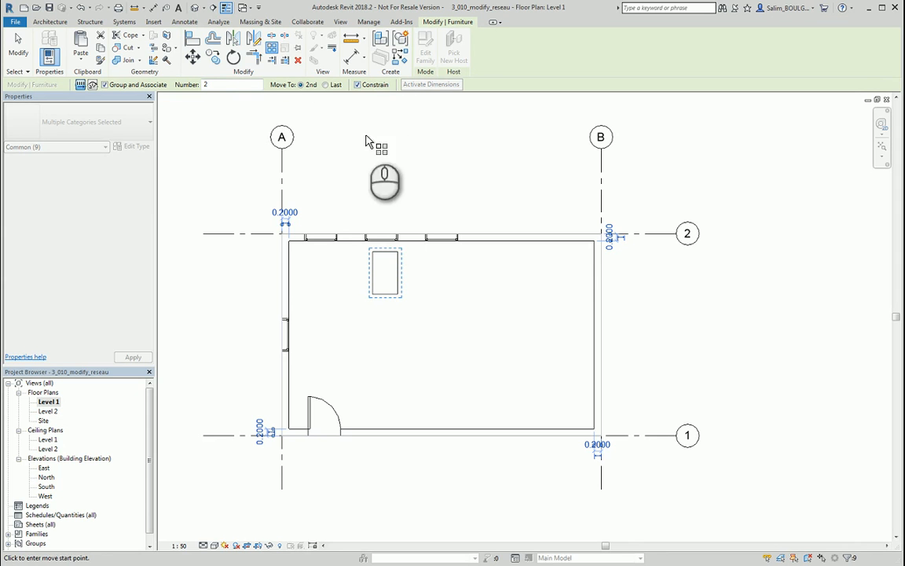
drag(214, 85, 200, 85)
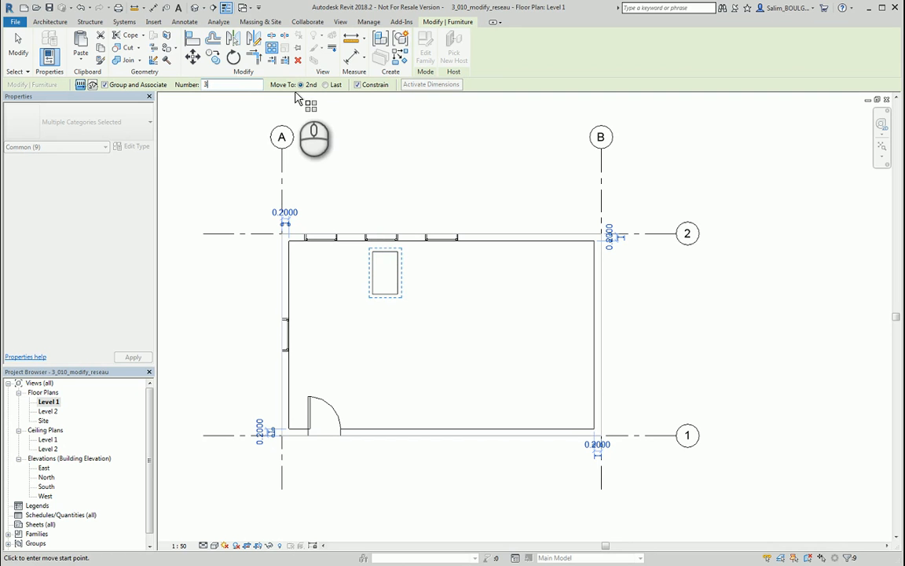
click(379, 262)
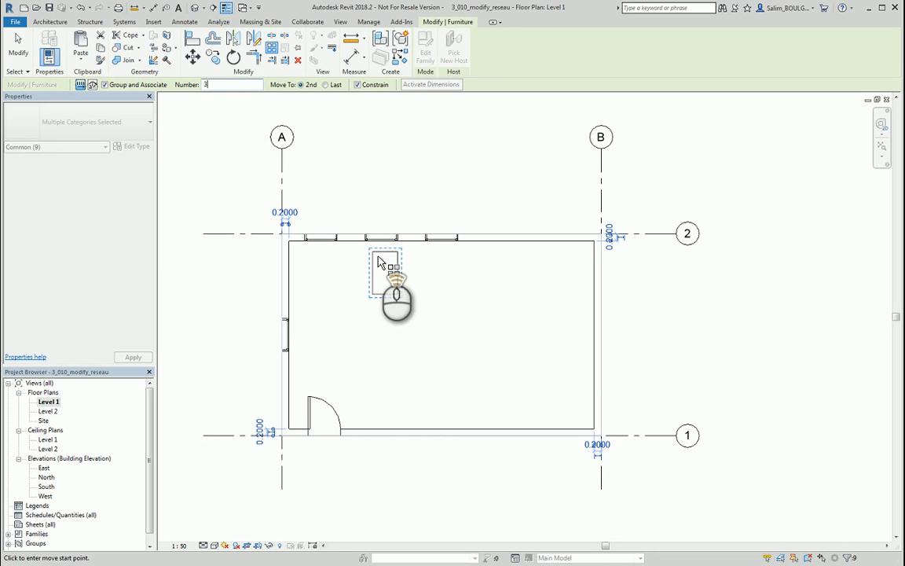
scroll(374, 255, up, 3)
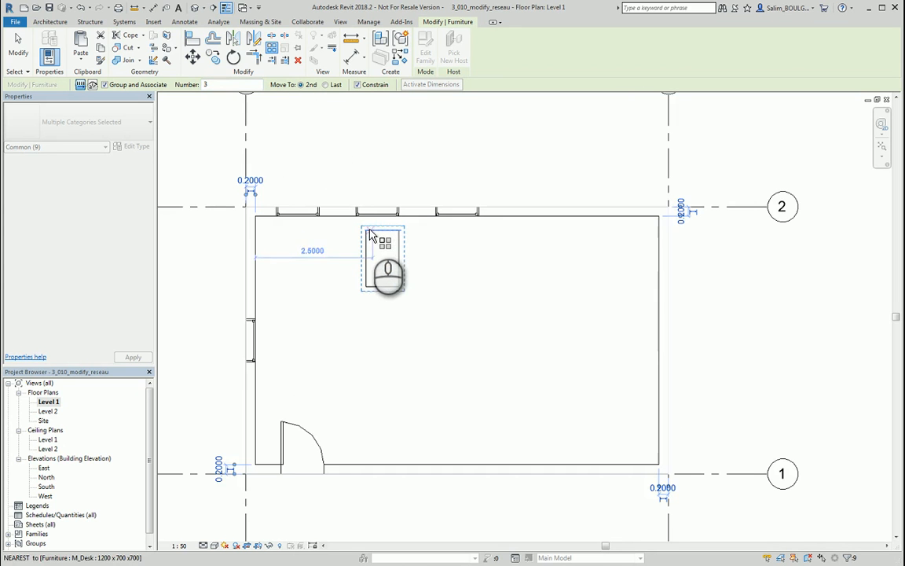
click(367, 230)
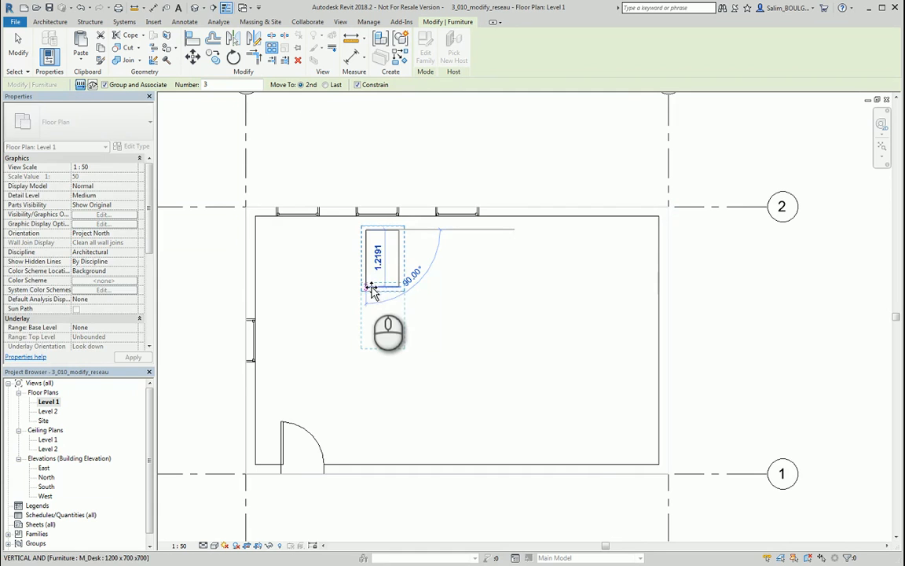
click(370, 287)
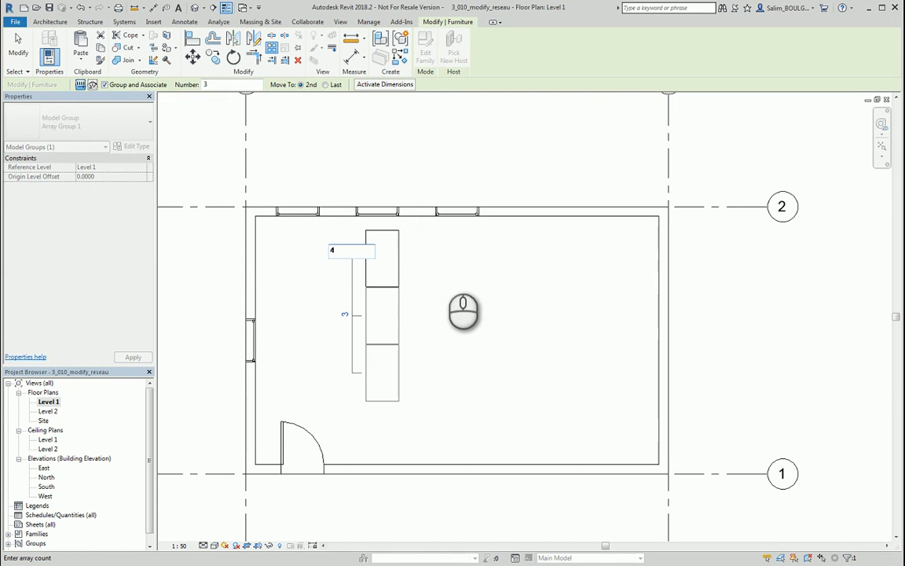
Step: Set the vertical desk array's count to 4 and undo the whole array
key(Return)
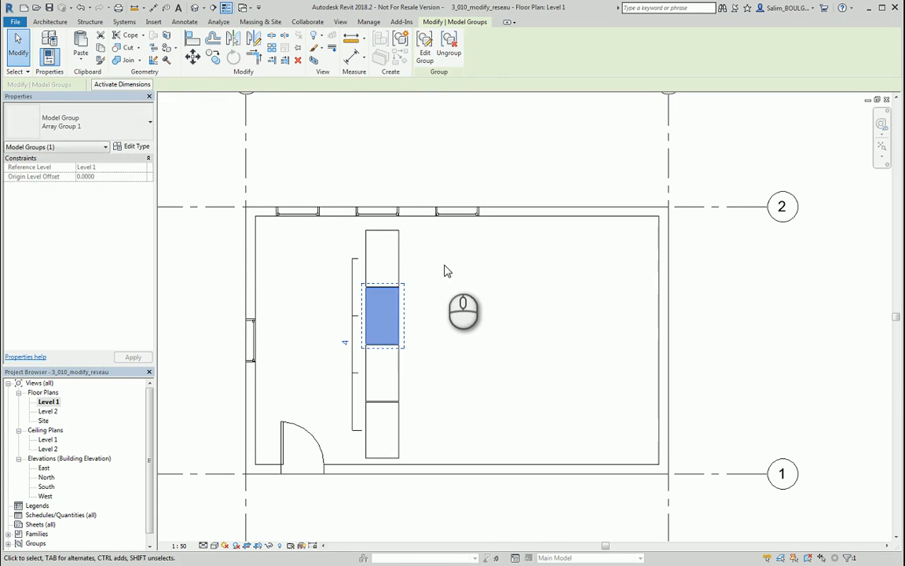
click(465, 339)
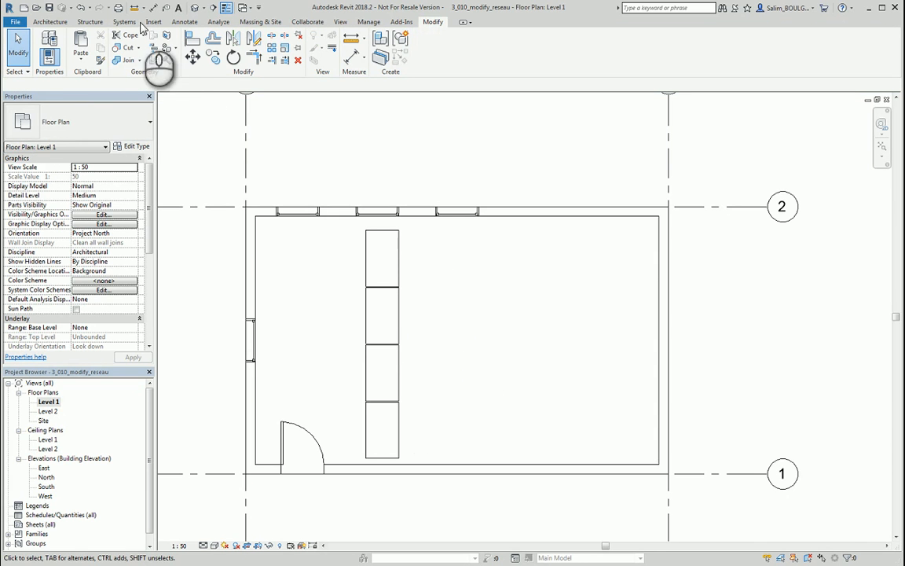
click(81, 8)
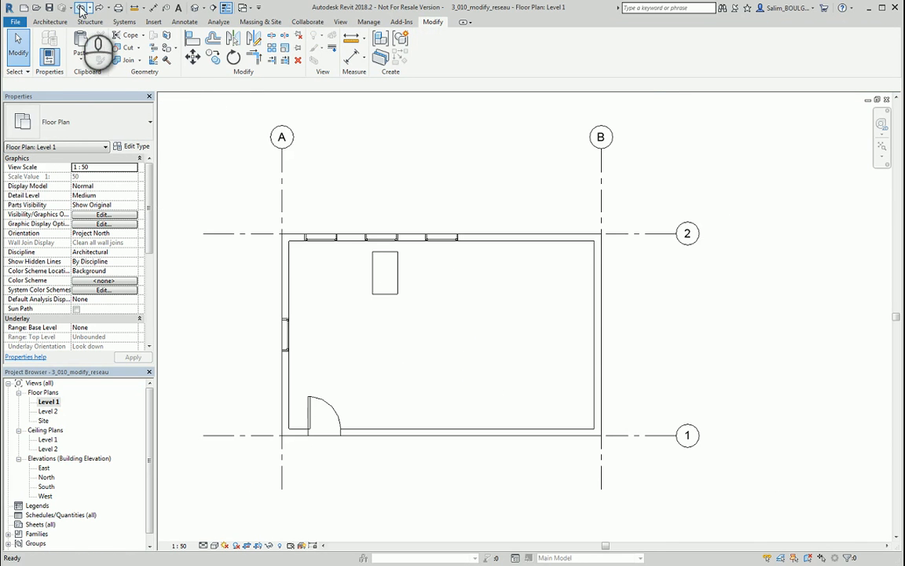
Step: Array the desk horizontally along the upper wall with 3 grouped items, using Move To Last with the last desk 4.8 m from the first
click(390, 288)
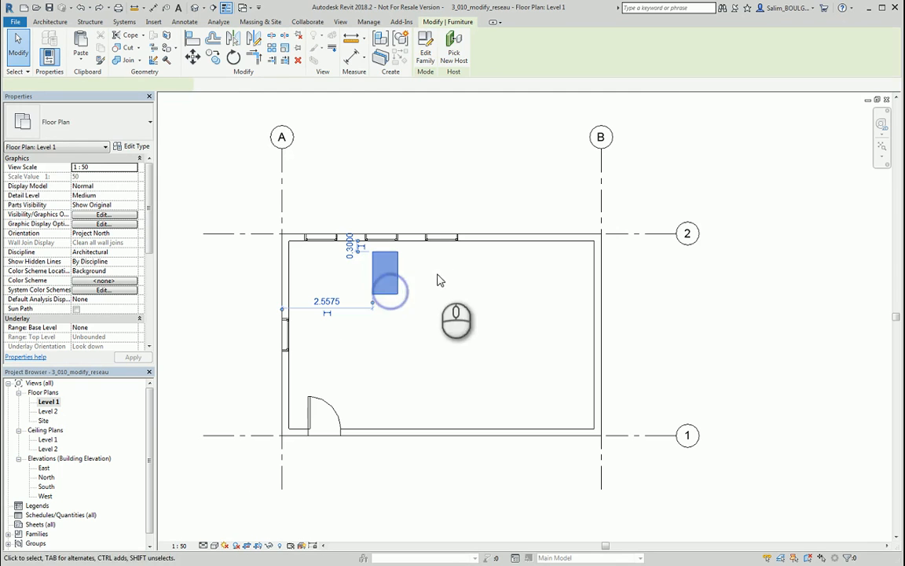
click(272, 60)
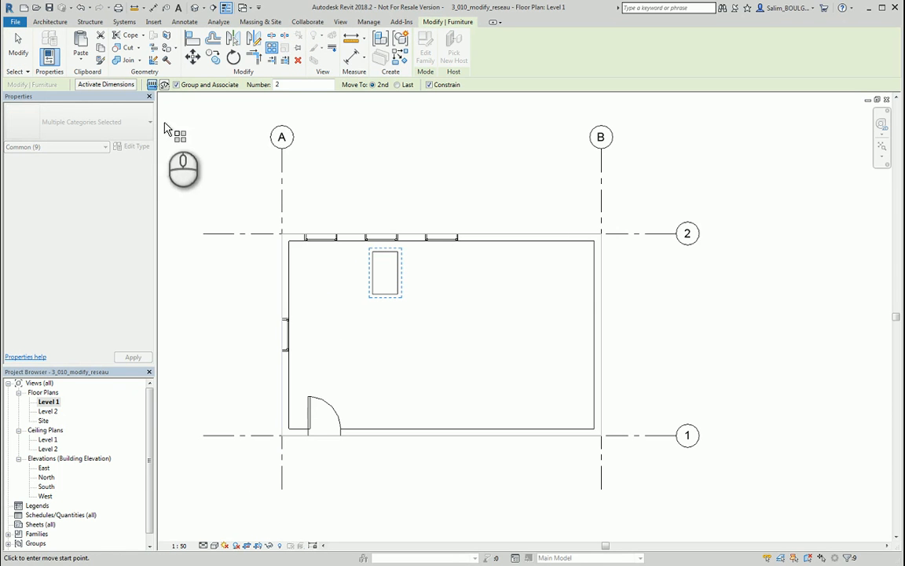
click(397, 85)
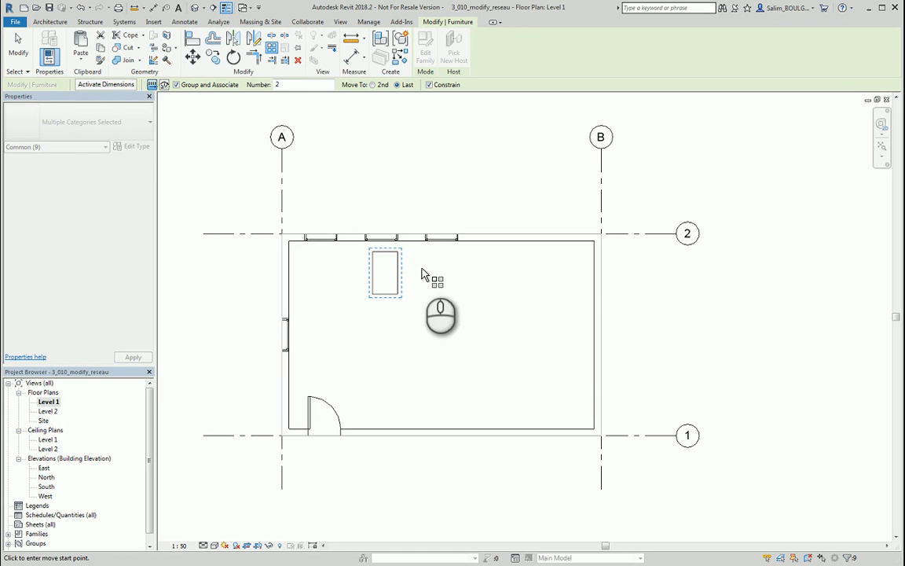
click(277, 84)
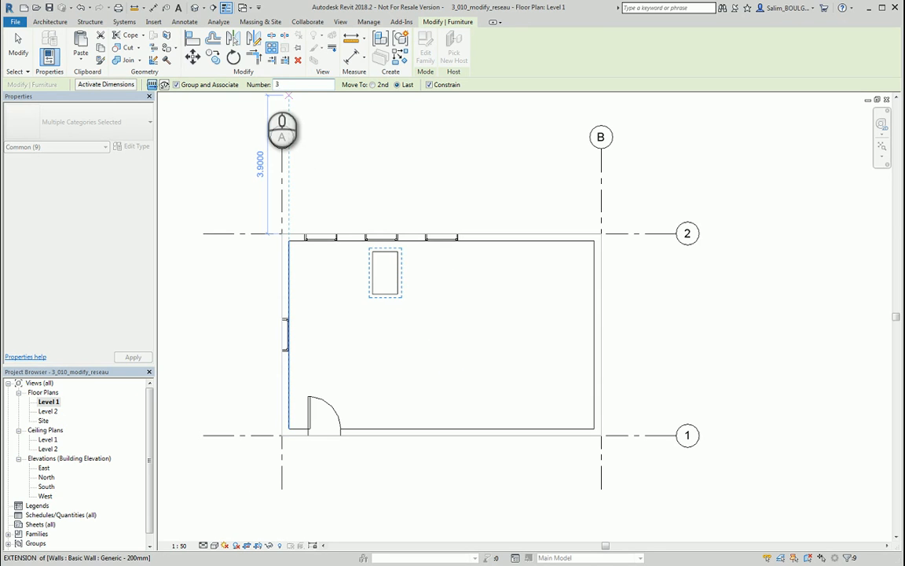
click(381, 260)
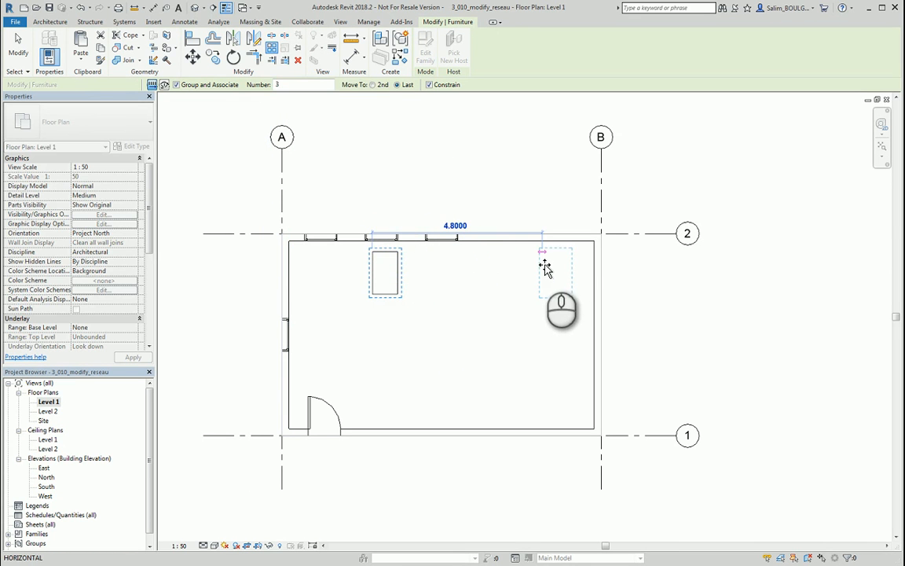
click(542, 263)
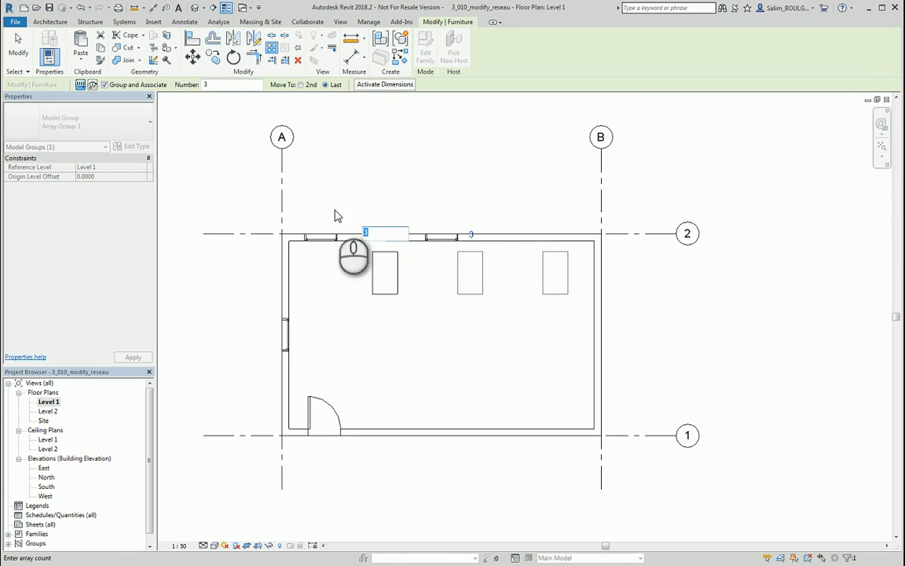
key(Return)
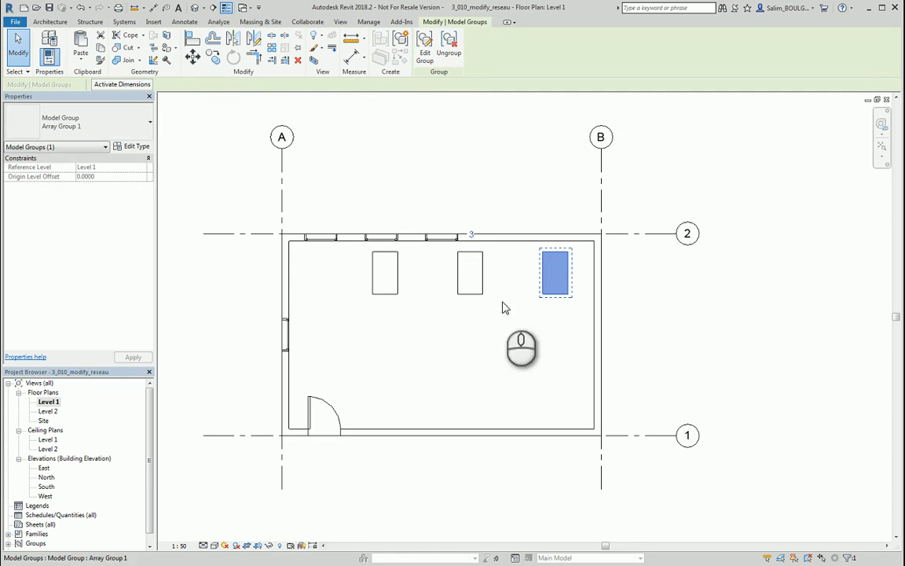
click(504, 193)
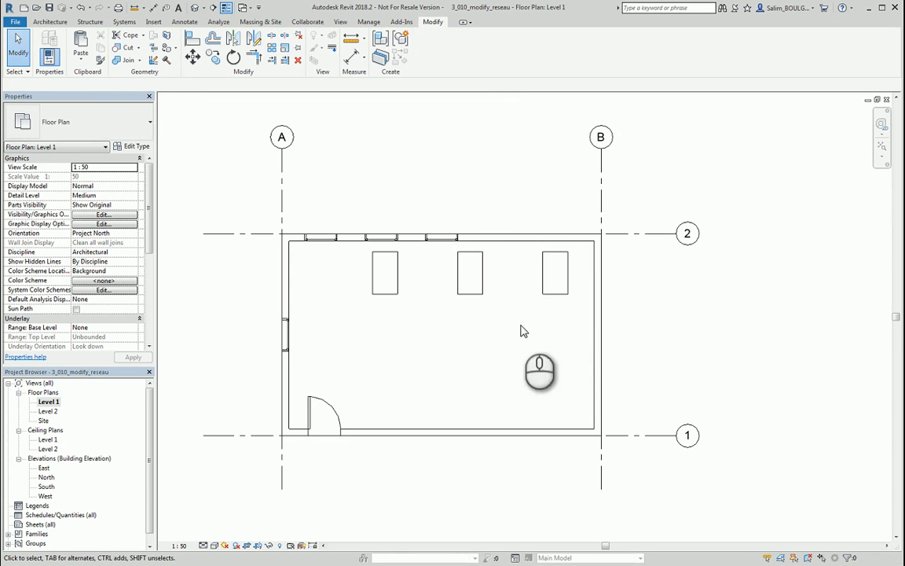
Step: Array the row of three desks radially with 3 items, using Move To Last over a 90° angle about the default centre
click(562, 308)
drag(562, 308, 355, 250)
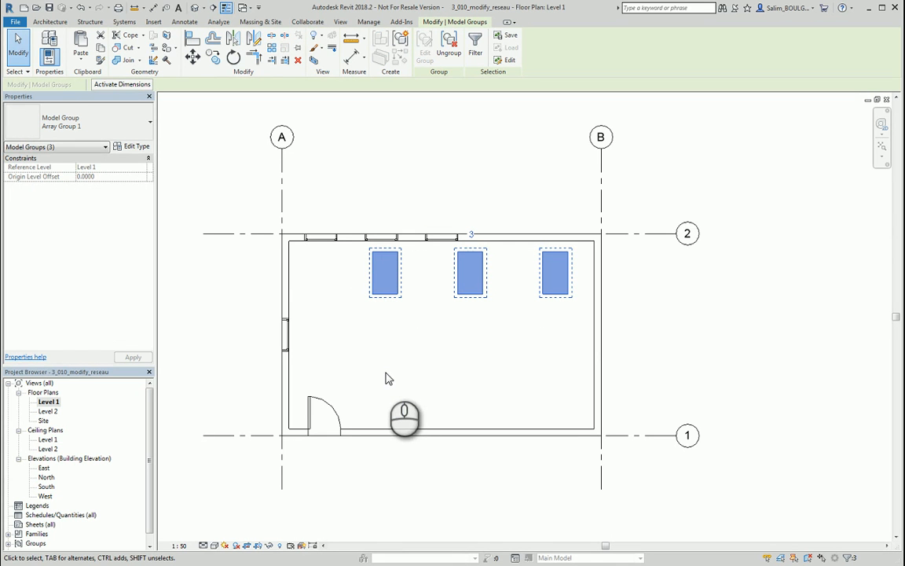
click(273, 49)
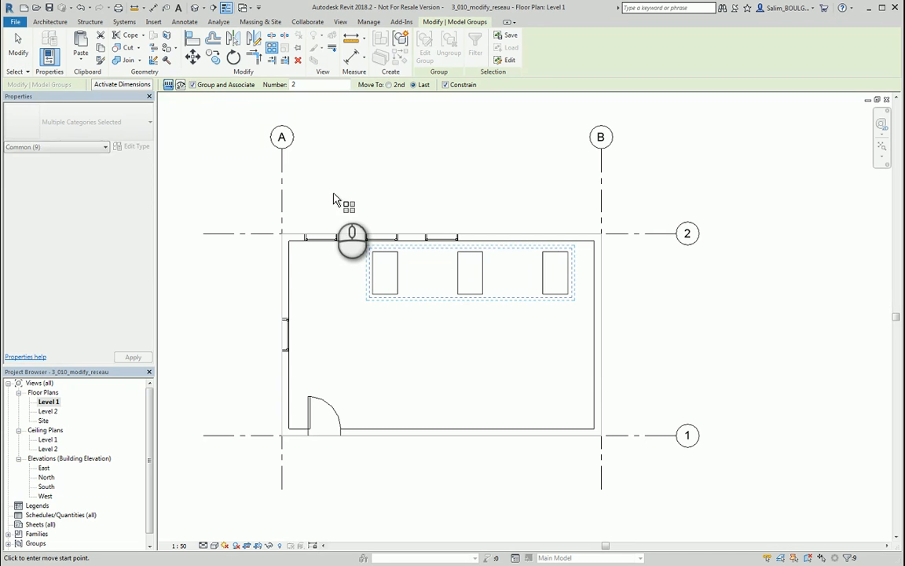
click(181, 87)
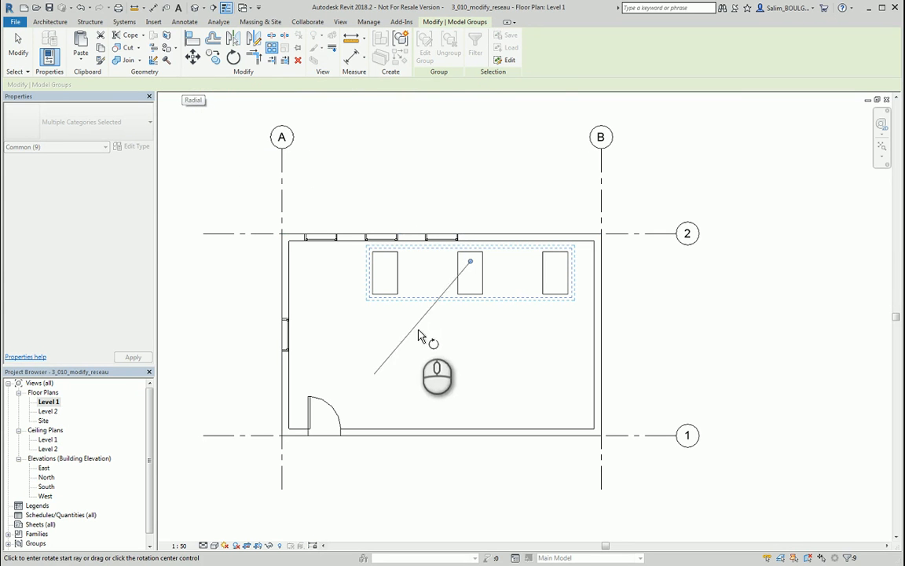
click(474, 346)
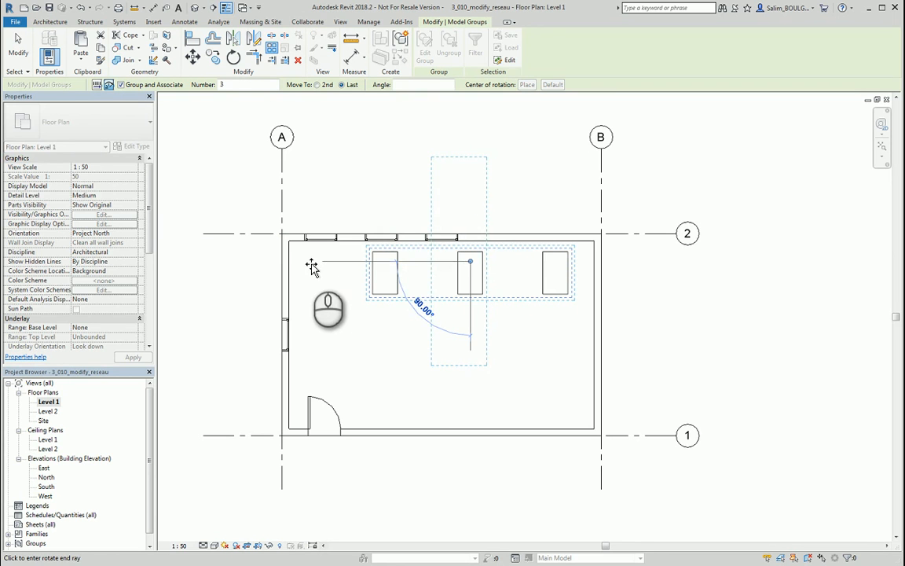
click(312, 268)
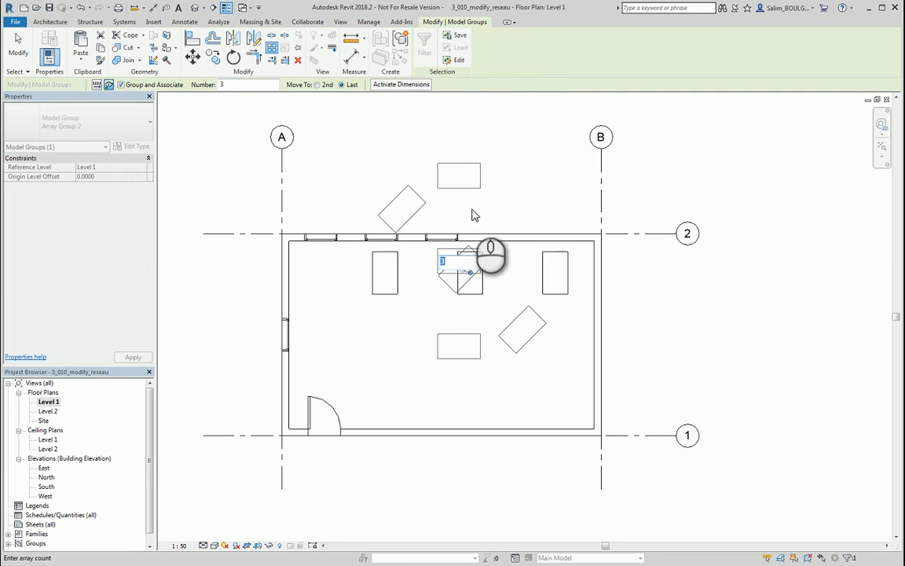
key(Return)
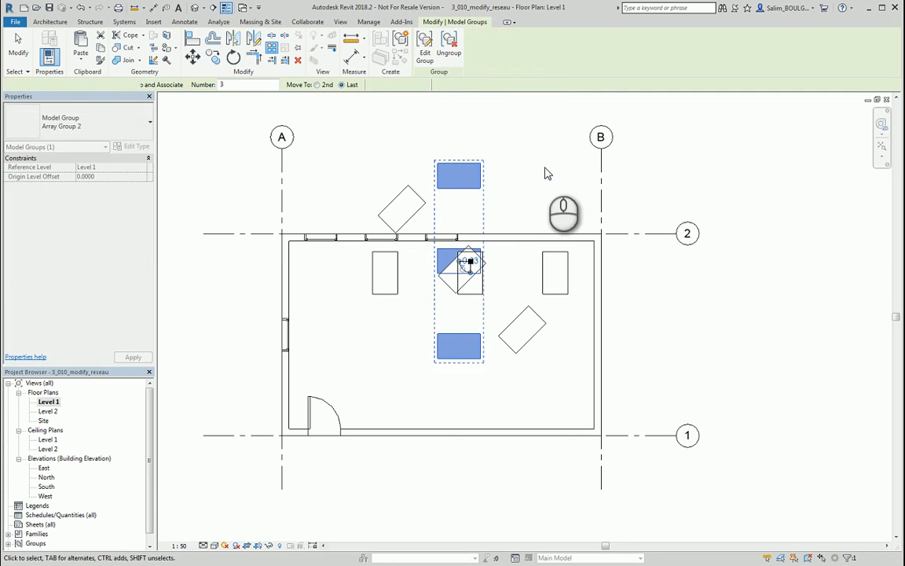
click(507, 392)
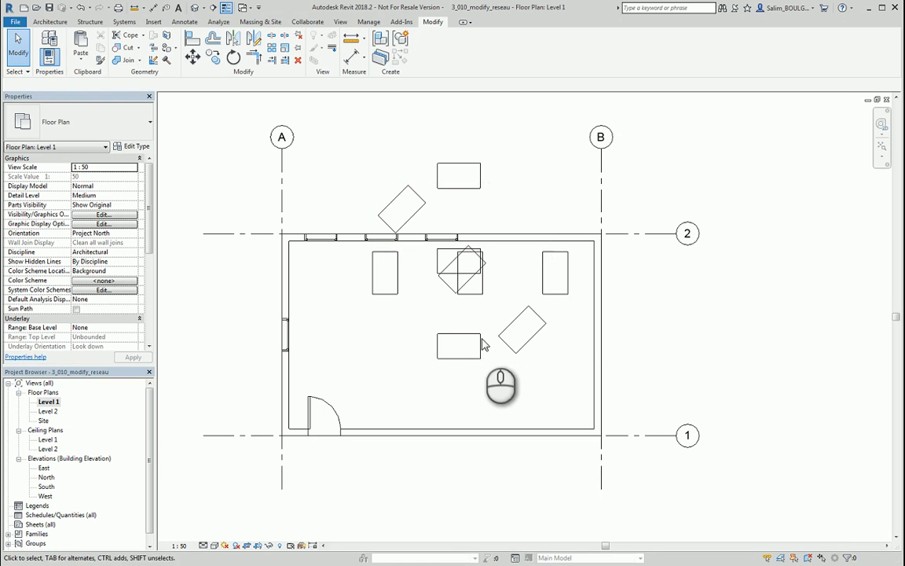
Step: Delete the rotated copies of the desk row and ungroup the original row from its radial array group
click(470, 341)
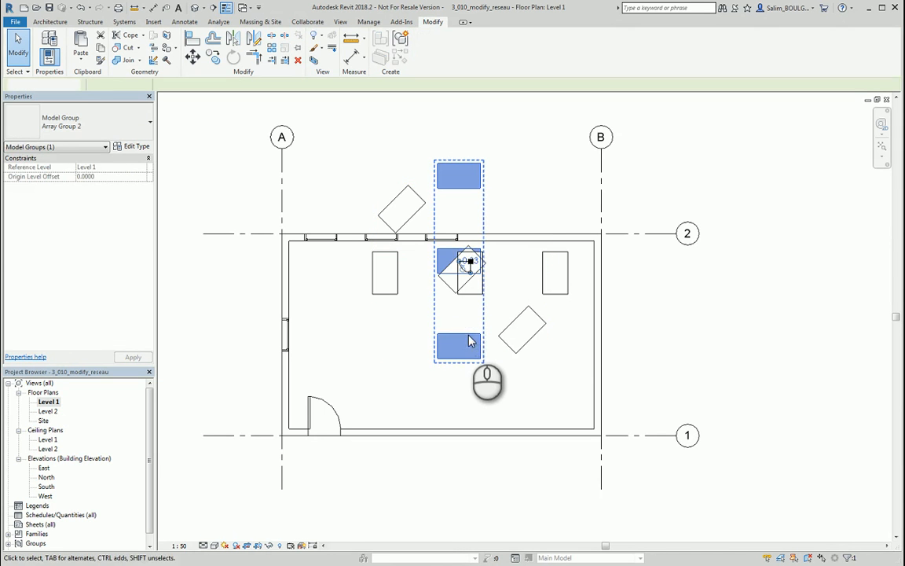
click(489, 344)
click(506, 340)
key(Delete)
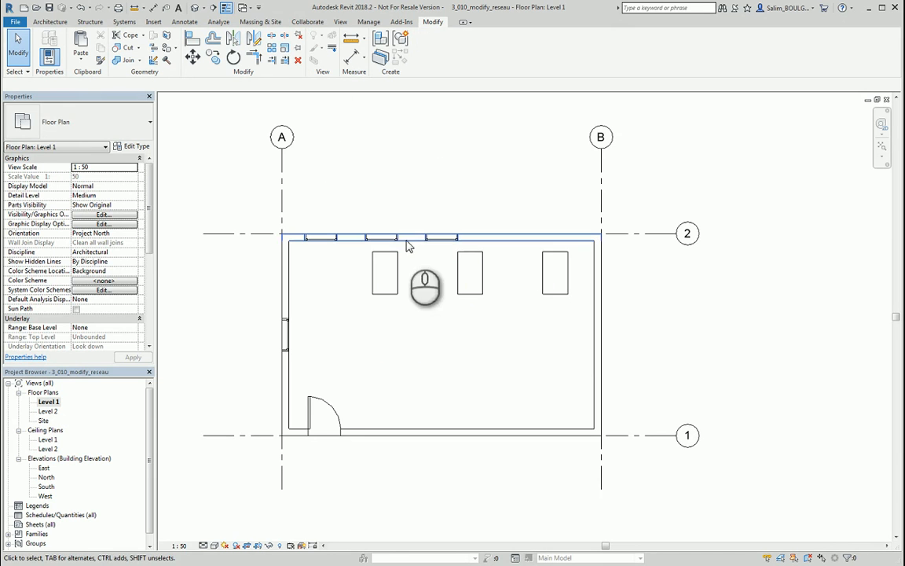
click(400, 284)
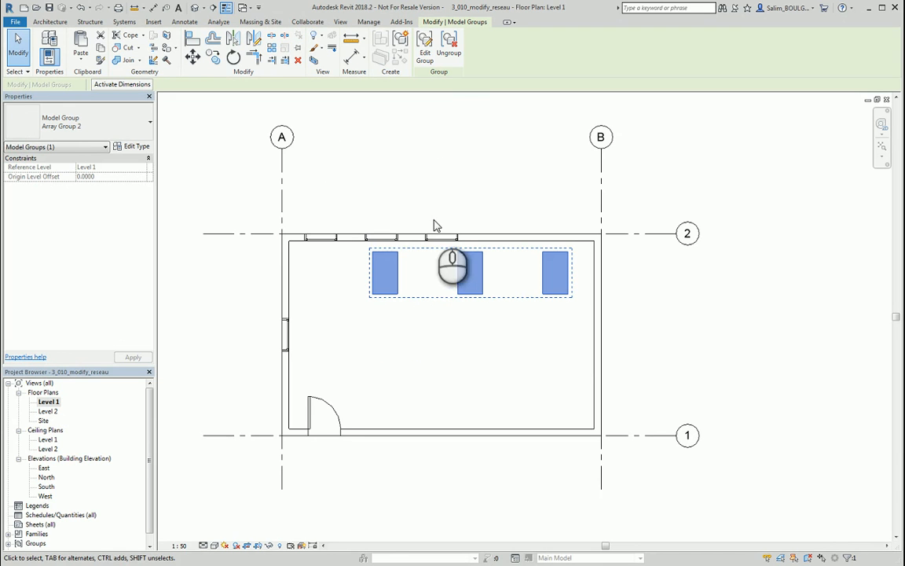
click(449, 52)
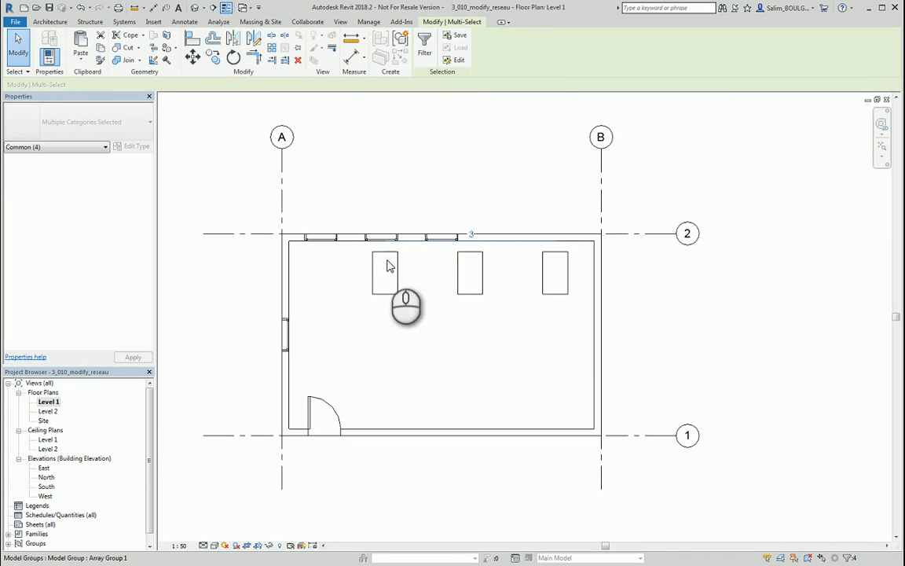
Step: Set up a radial array of the horizontal desk row with its centre of rotation at the first desk's upper-left corner
click(387, 287)
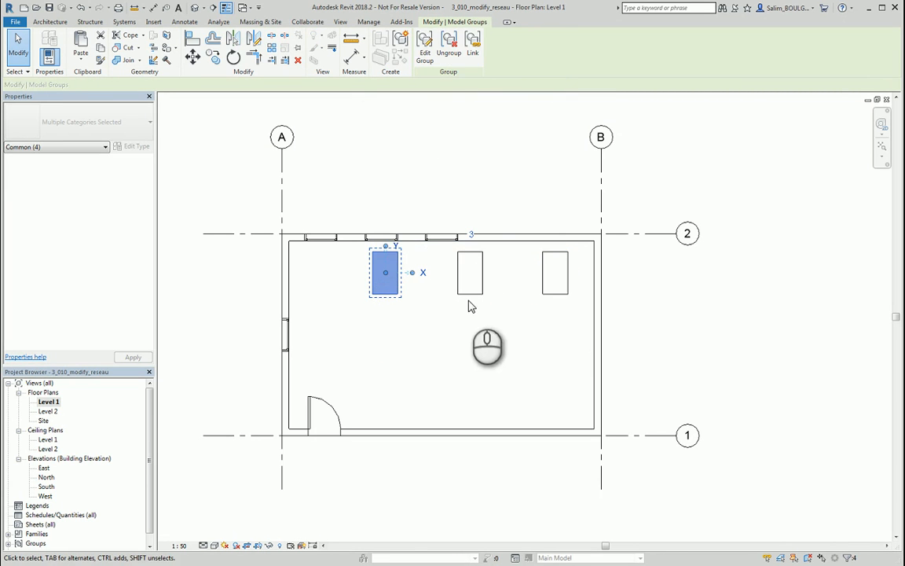
ctrl+click(548, 294)
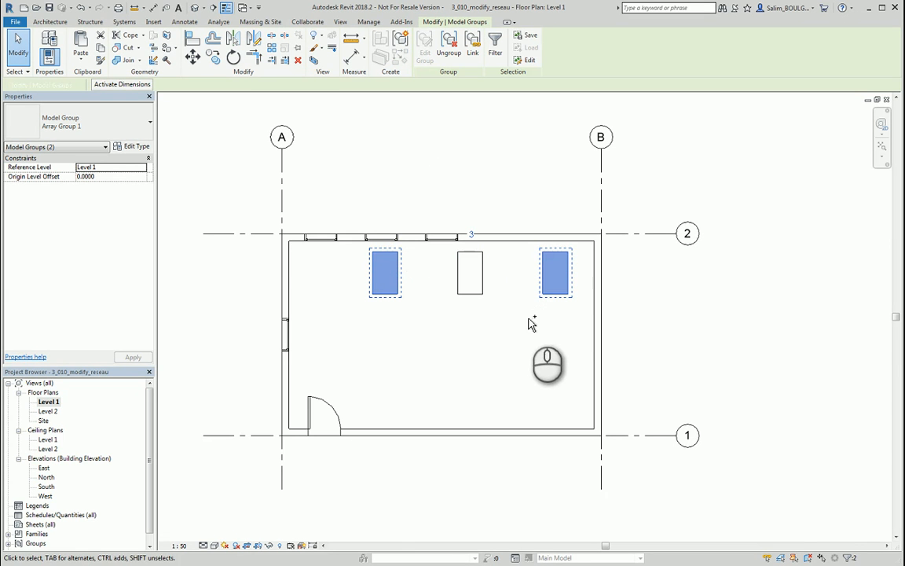
click(272, 50)
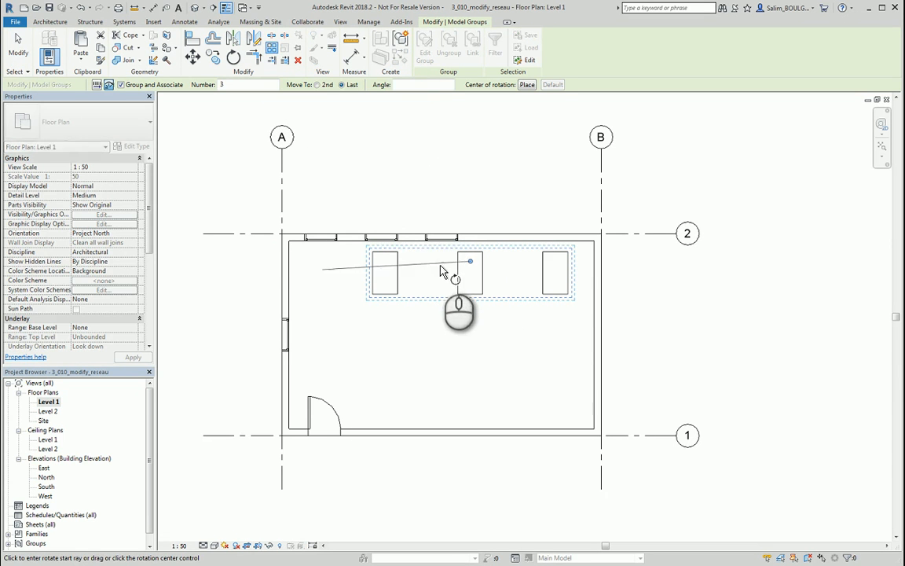
click(527, 84)
scroll(380, 269, up, 2)
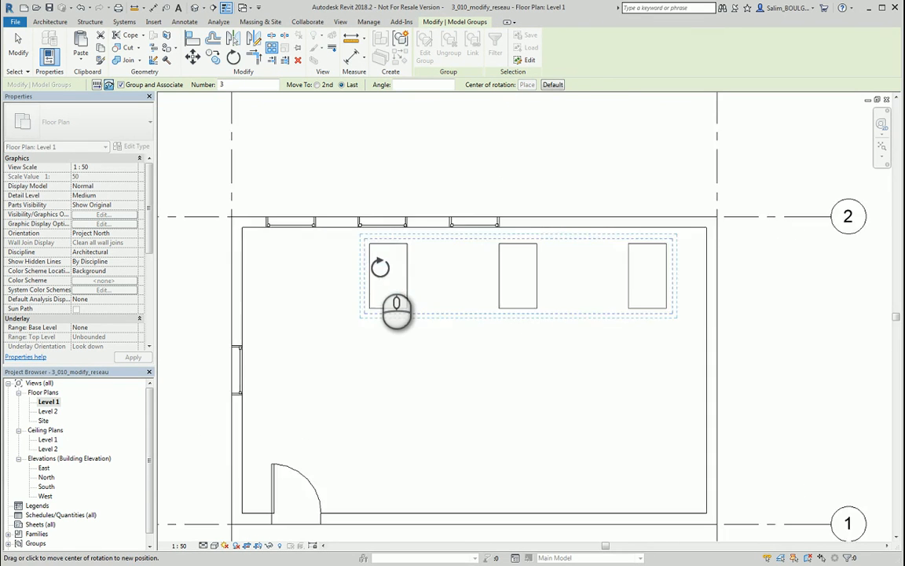
scroll(381, 267, up, 2)
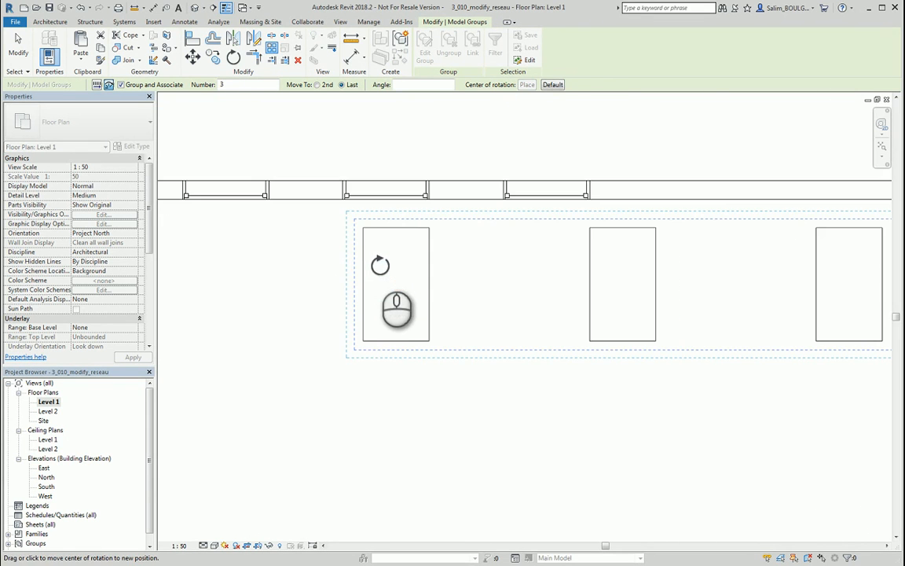
click(363, 227)
scroll(364, 228, down, 3)
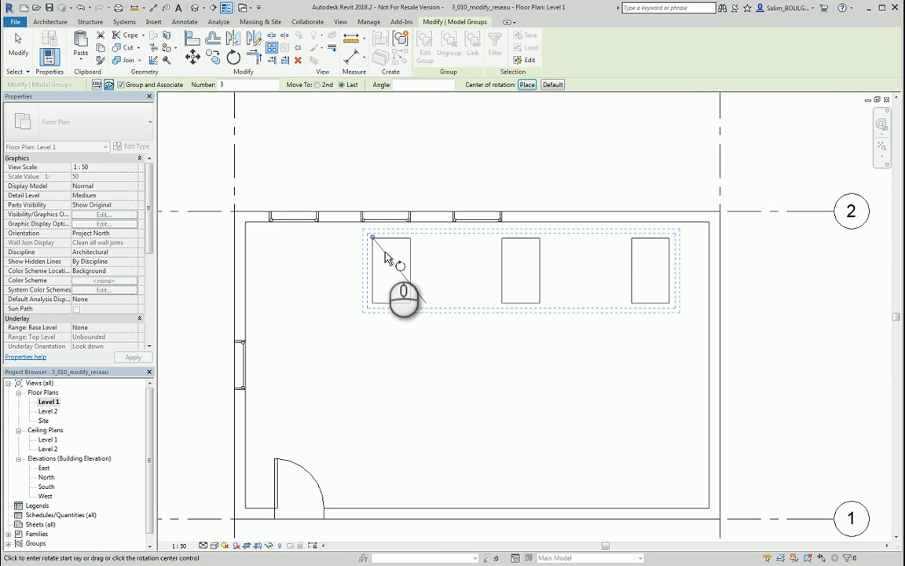
Step: Rotate the desk row a quarter turn clockwise from horizontal, keeping 3 grouped items with Move To Last
click(457, 239)
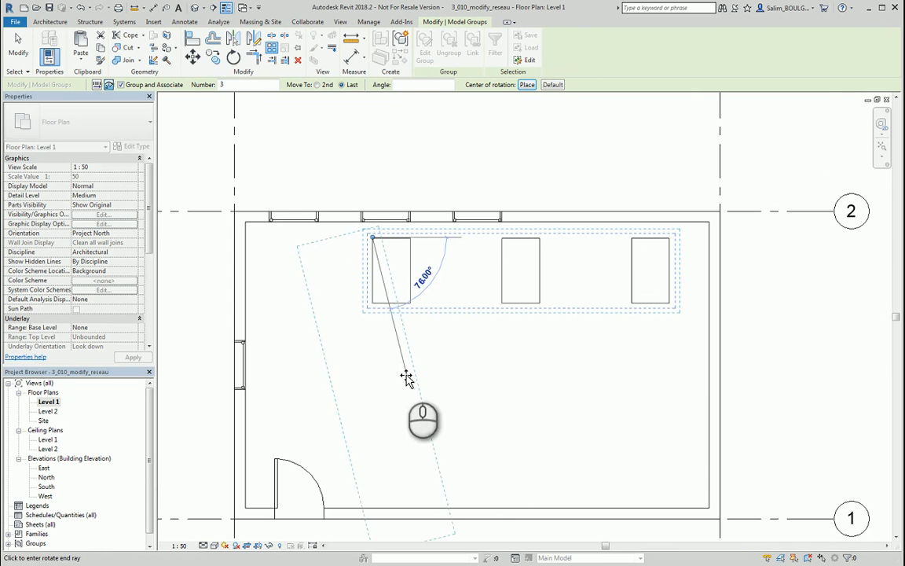
click(368, 391)
scroll(479, 380, down, 2)
middle_drag(525, 375, 525, 265)
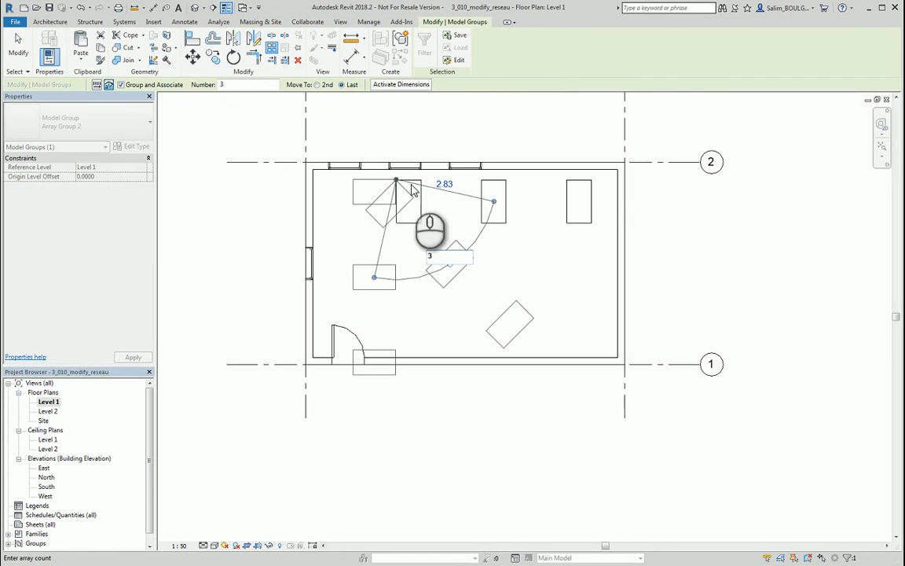
click(432, 138)
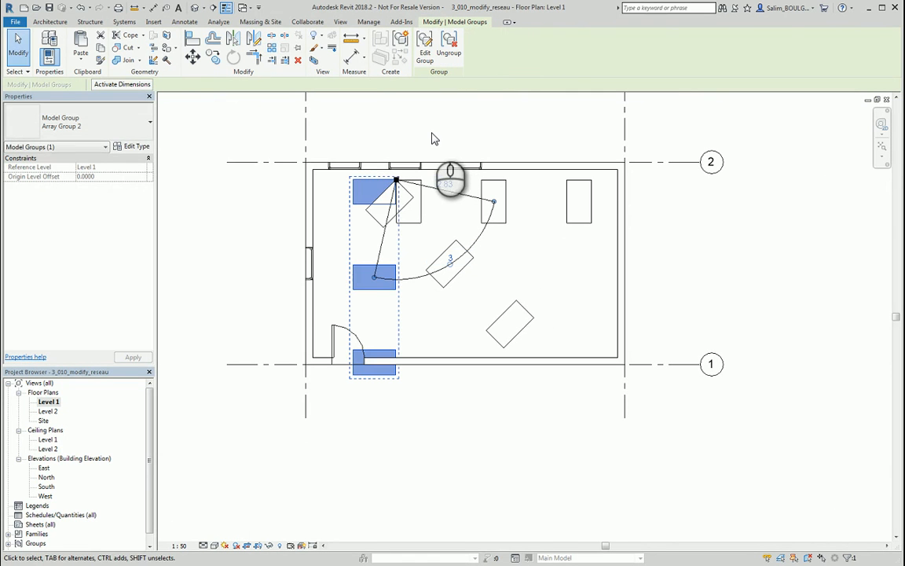
click(554, 294)
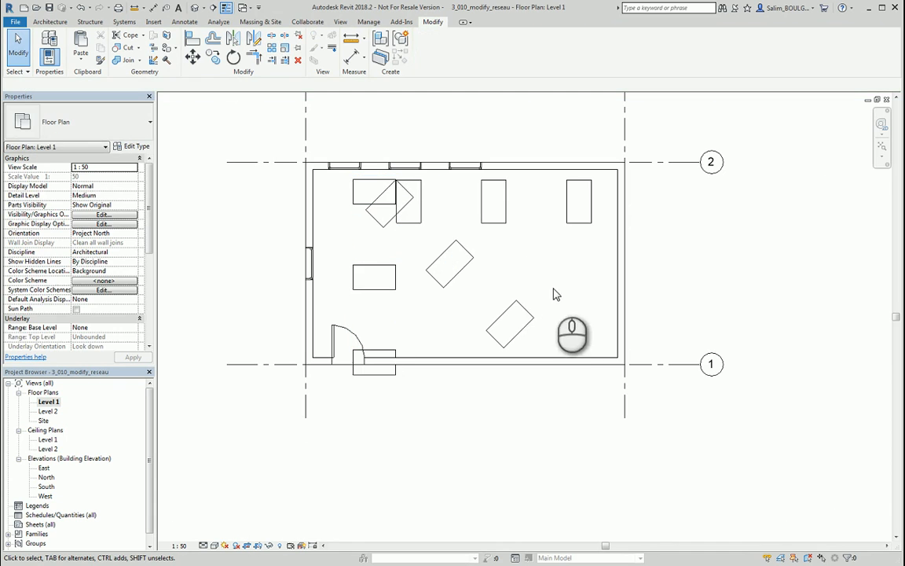
Step: Ungroup the diagonal and vertical desk rows from their radial array groups
click(465, 274)
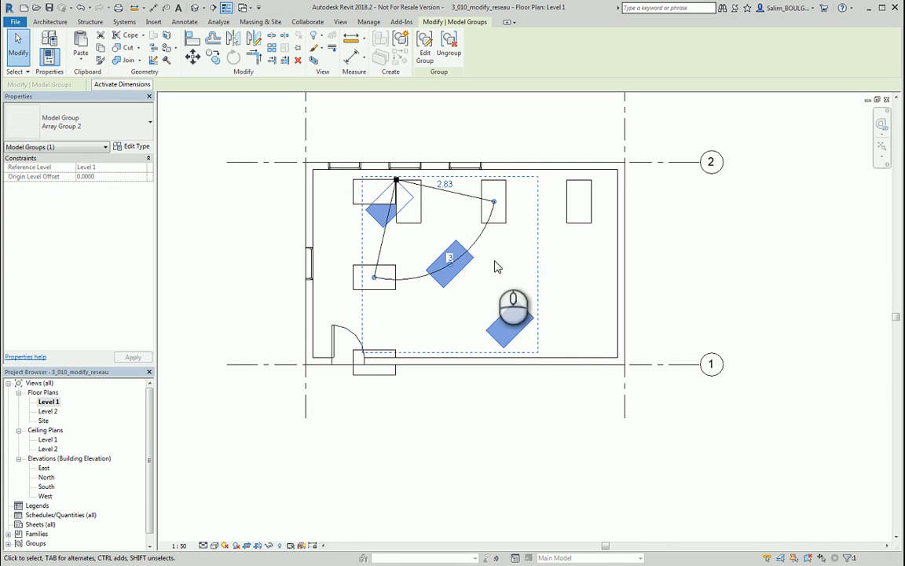
click(450, 59)
click(374, 279)
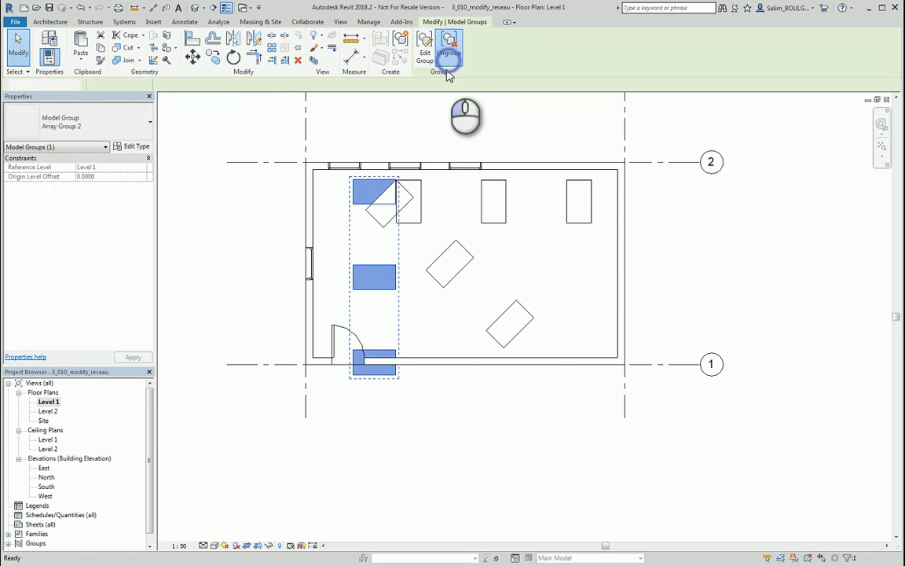
click(450, 60)
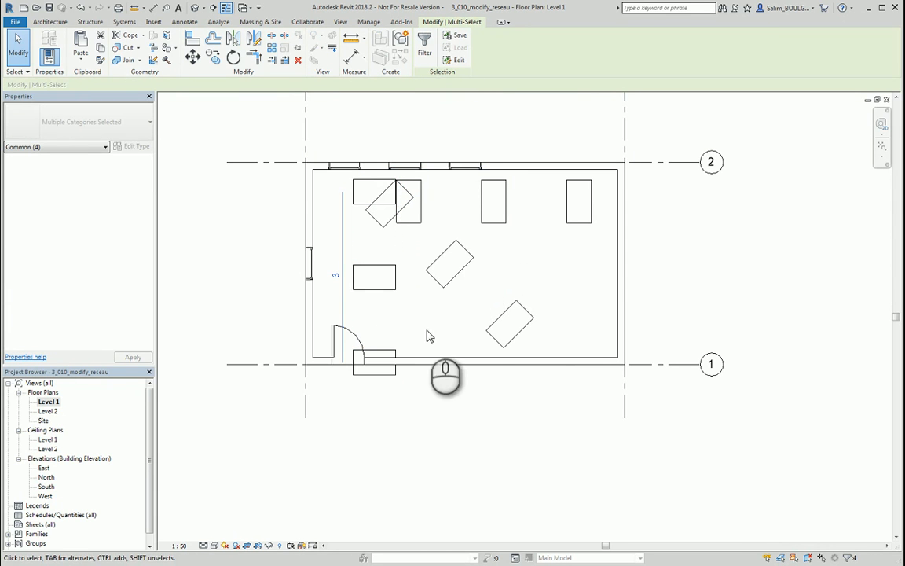
scroll(430, 337, down, 1)
click(475, 410)
click(448, 281)
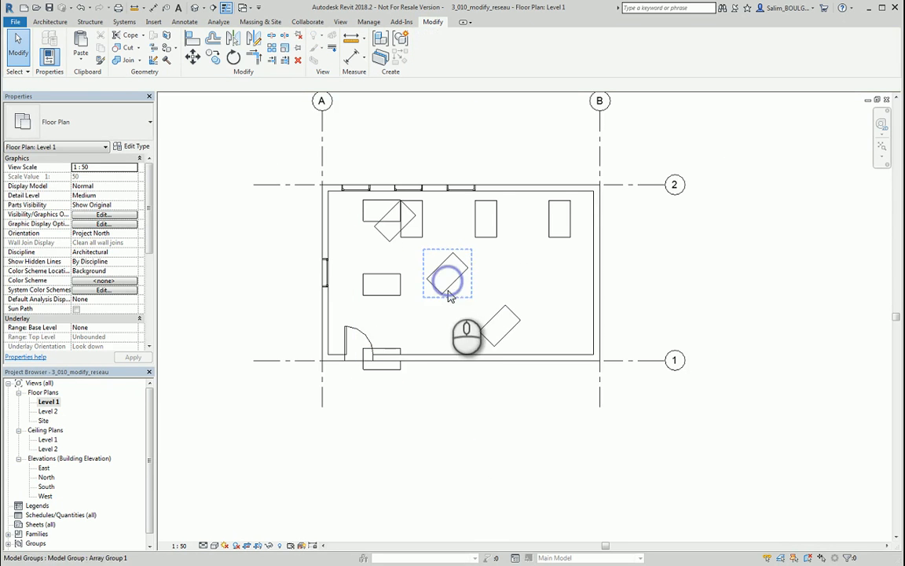